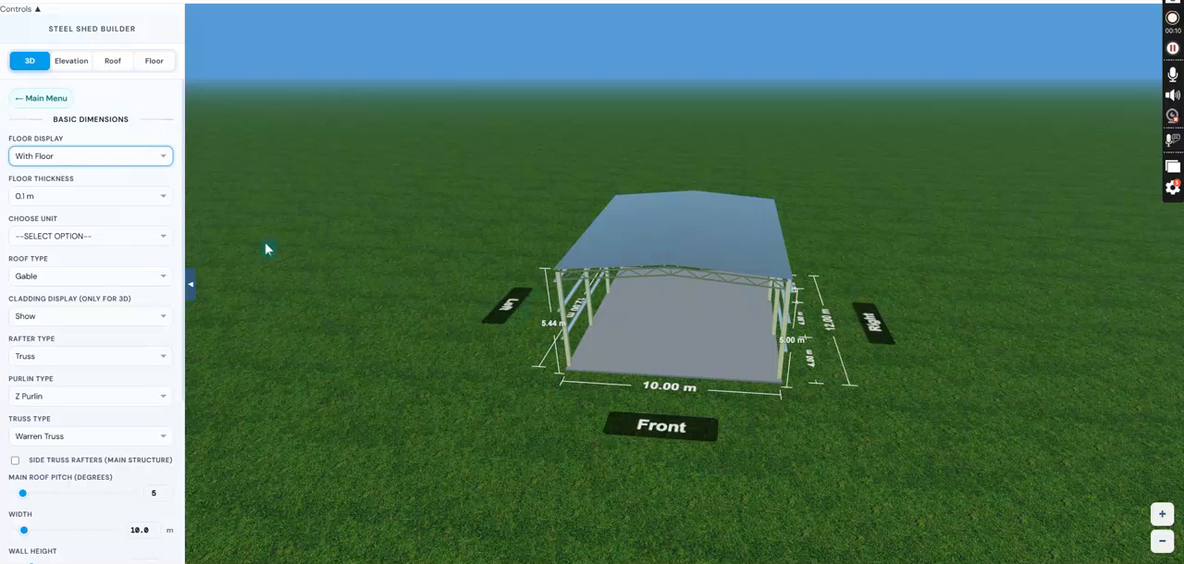
pyautogui.click(65, 104)
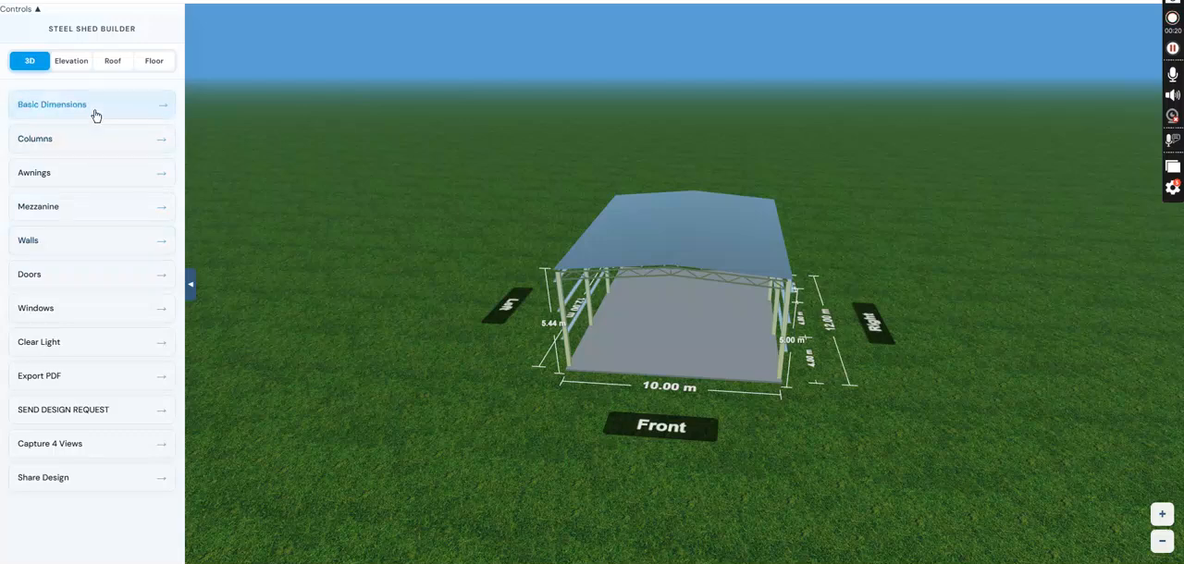
pyautogui.moveTo(544, 317); pyautogui.dragTo(542, 260)
pyautogui.scroll(3, 639, 246)
pyautogui.click(50, 108)
pyautogui.moveTo(526, 327); pyautogui.dragTo(446, 282)
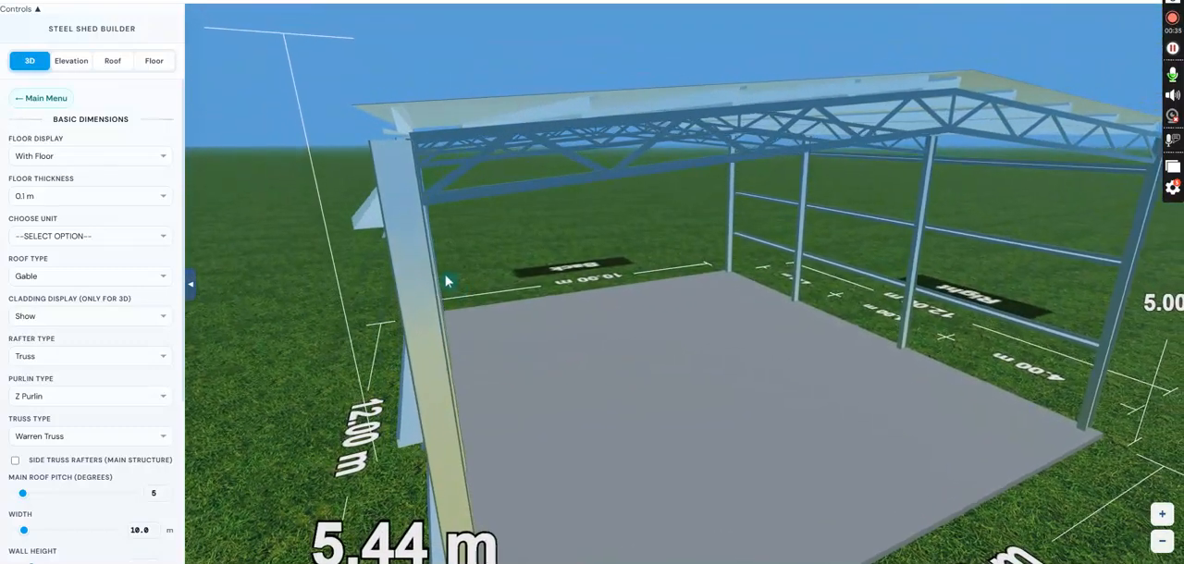
pyautogui.click(43, 100)
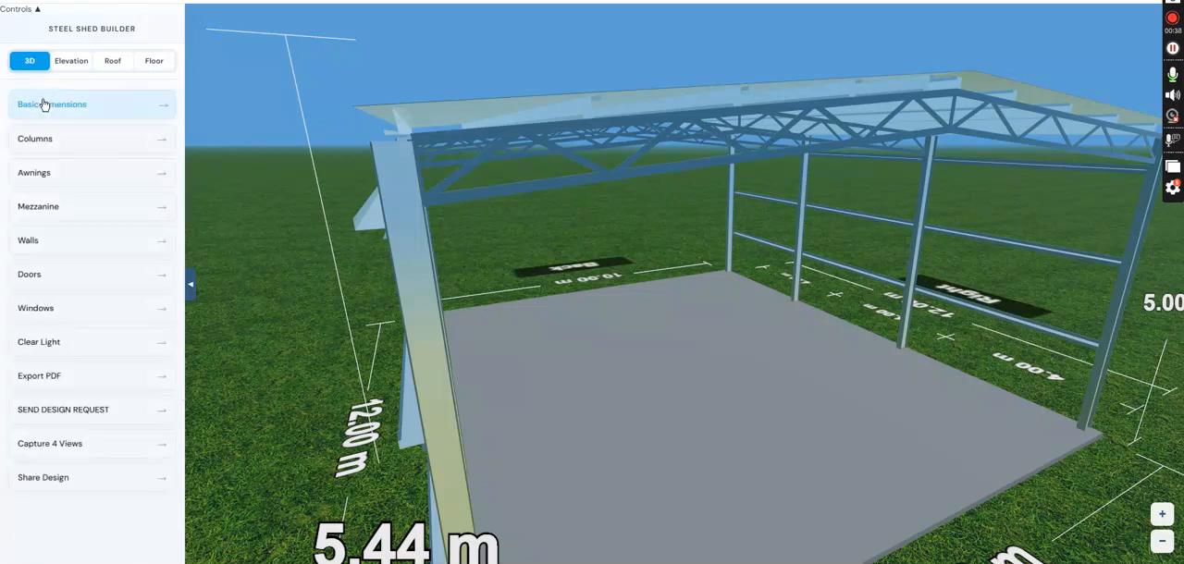
# - Set the shed's basic dimensions to metric units and choose the Lean To Left roof type
pyautogui.click(82, 106)
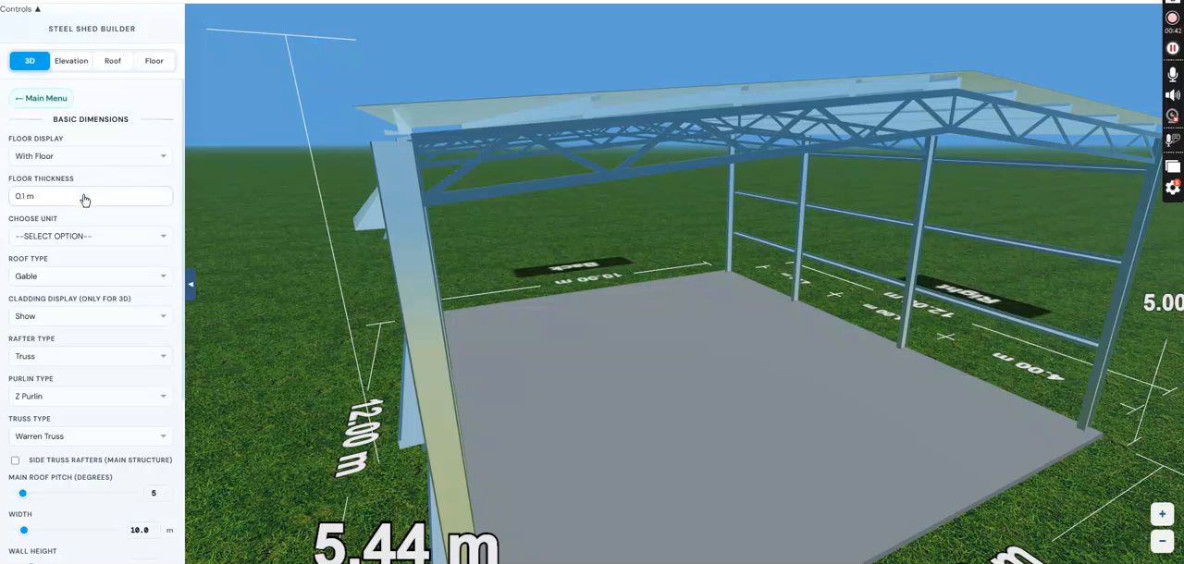
pyautogui.click(87, 232)
pyautogui.click(83, 285)
pyautogui.click(123, 277)
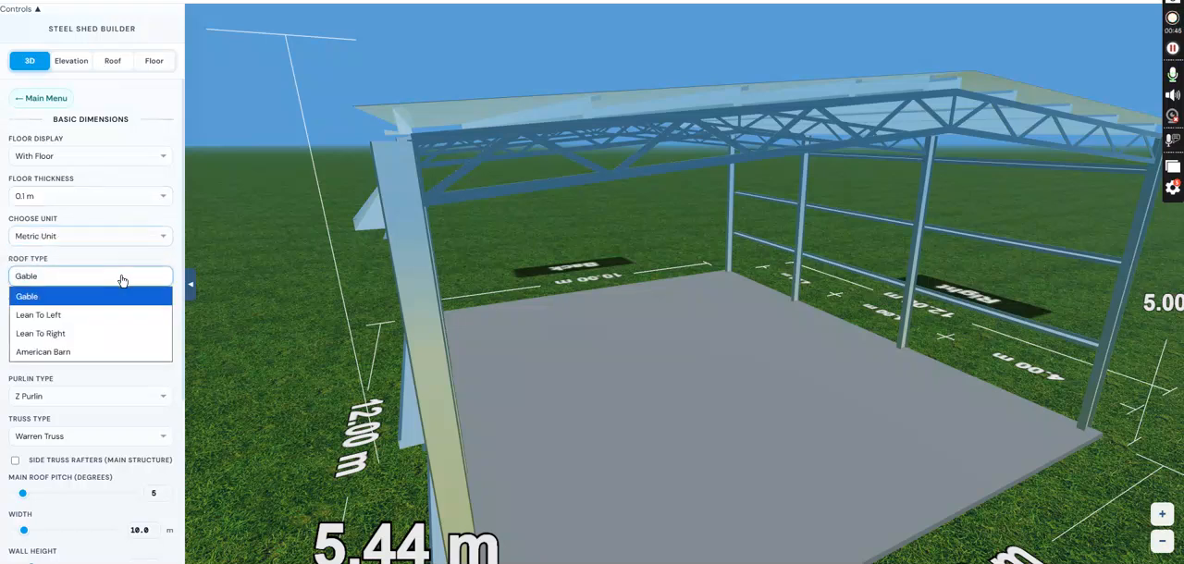
pyautogui.click(88, 315)
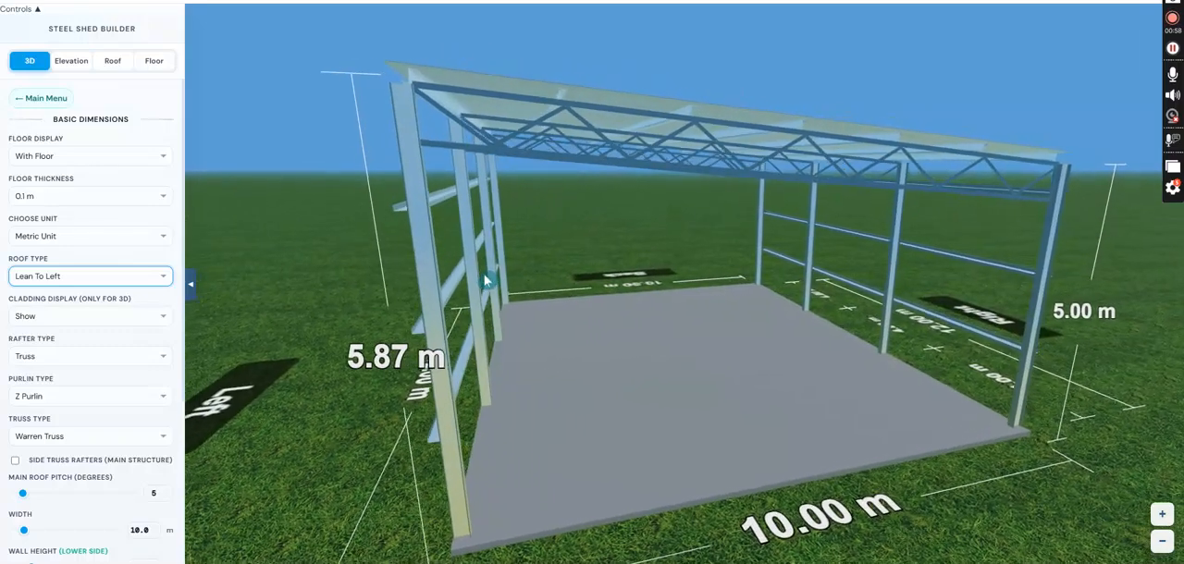
# - Try the UB rafter type on the shed and return the rafters to Truss
pyautogui.click(111, 345)
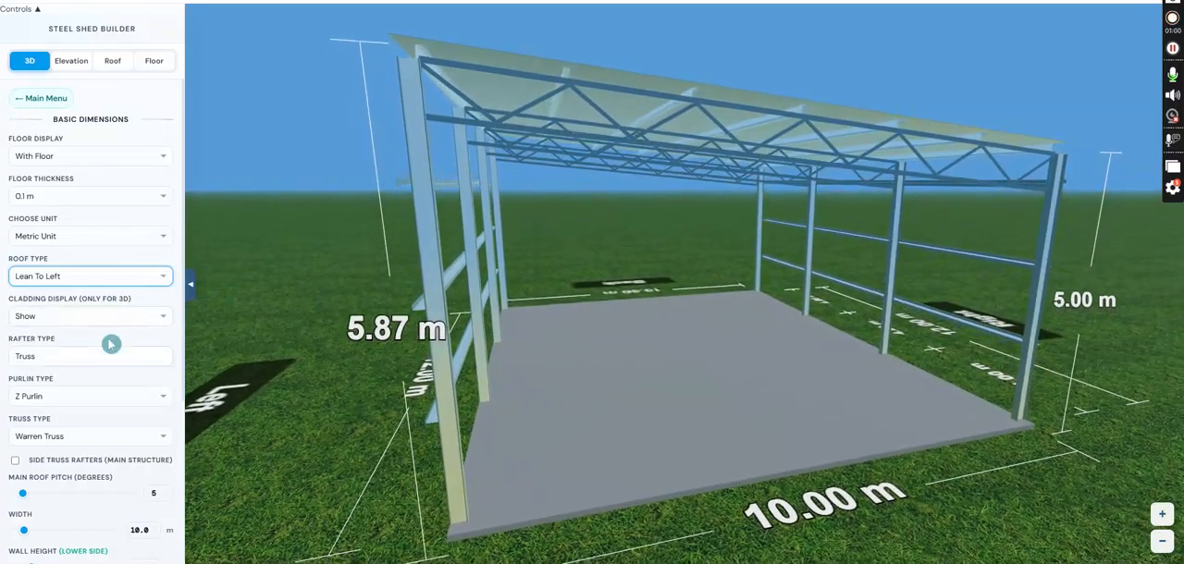
pyautogui.click(111, 359)
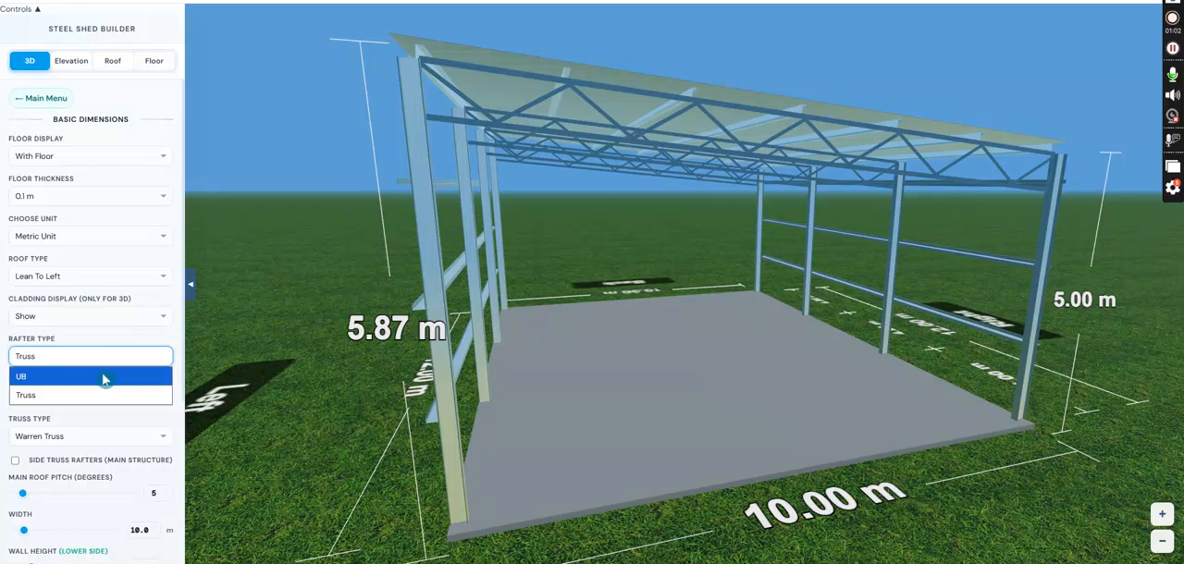
pyautogui.click(104, 378)
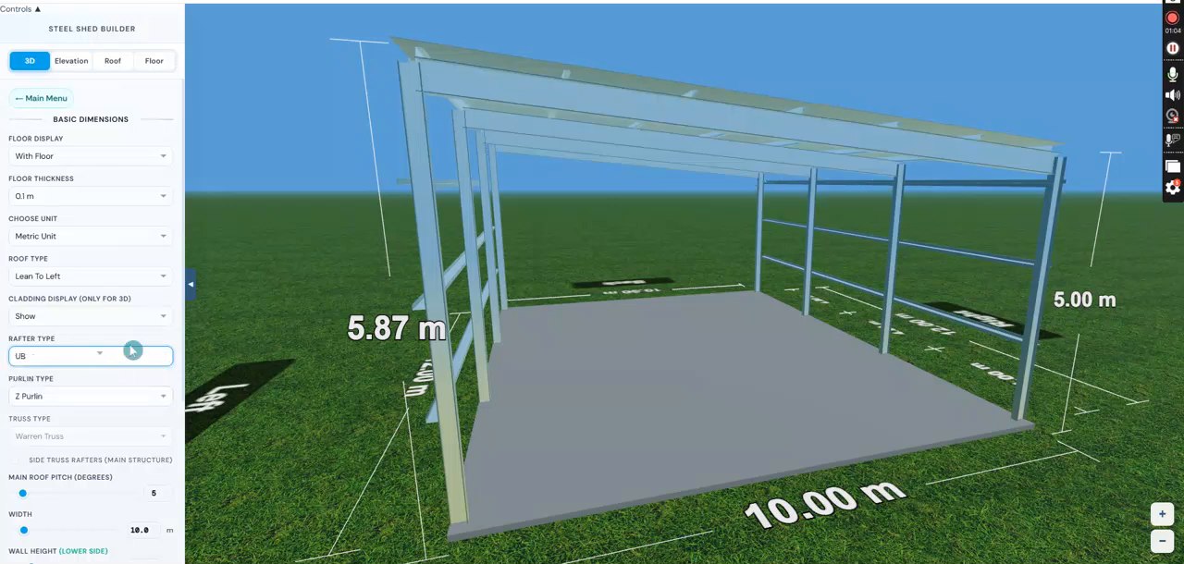
pyautogui.click(134, 357)
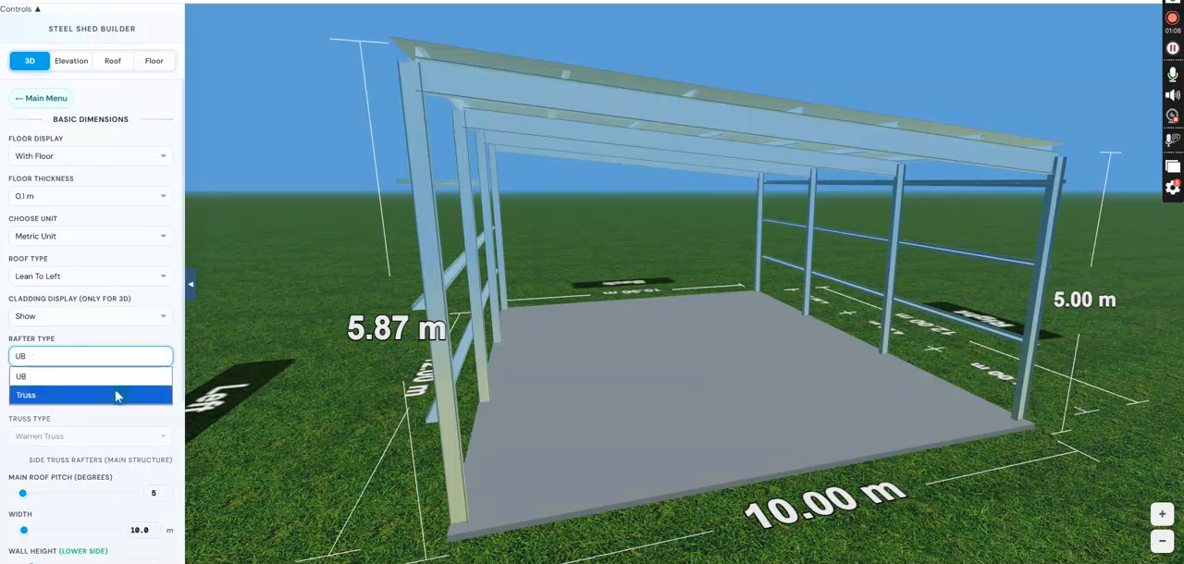
pyautogui.click(116, 396)
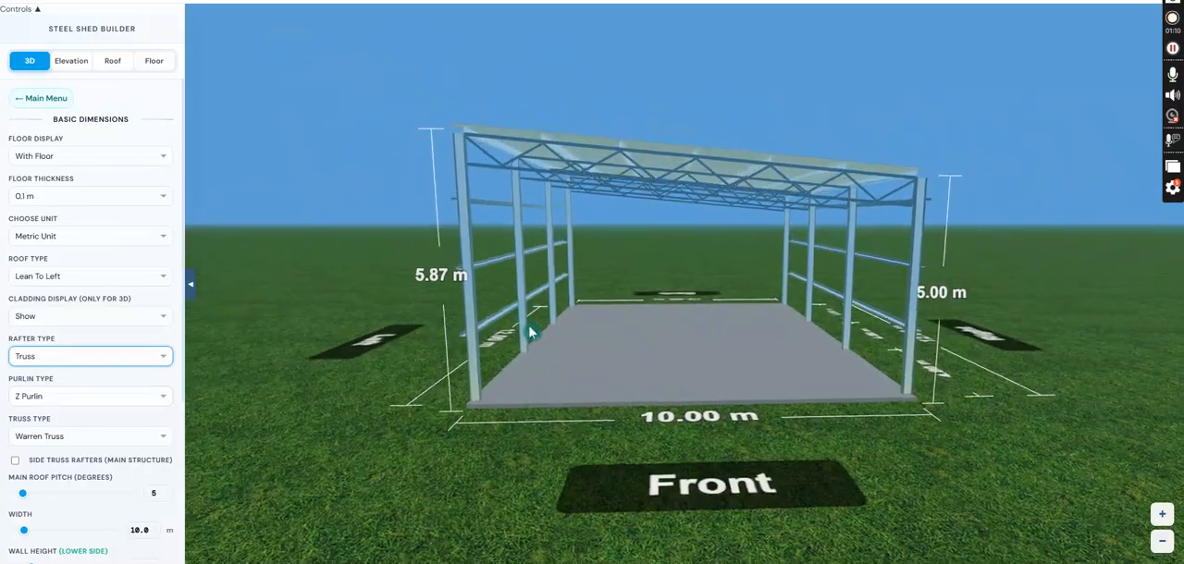
# - Set the main roof pitch to 6 degrees
pyautogui.scroll(-2, 88, 395)
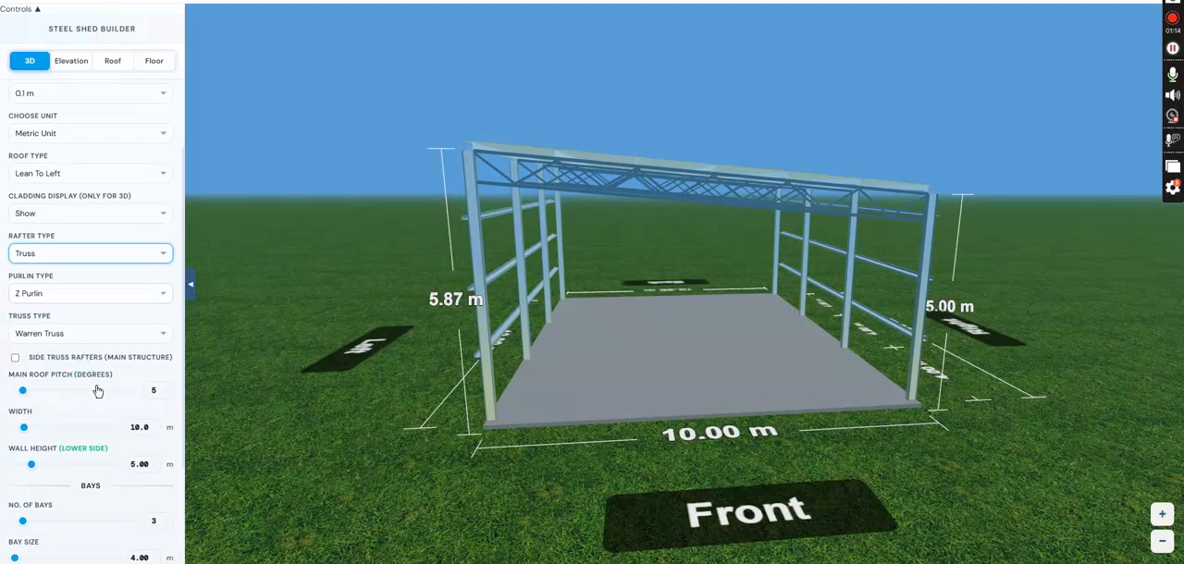
pyautogui.click(165, 393)
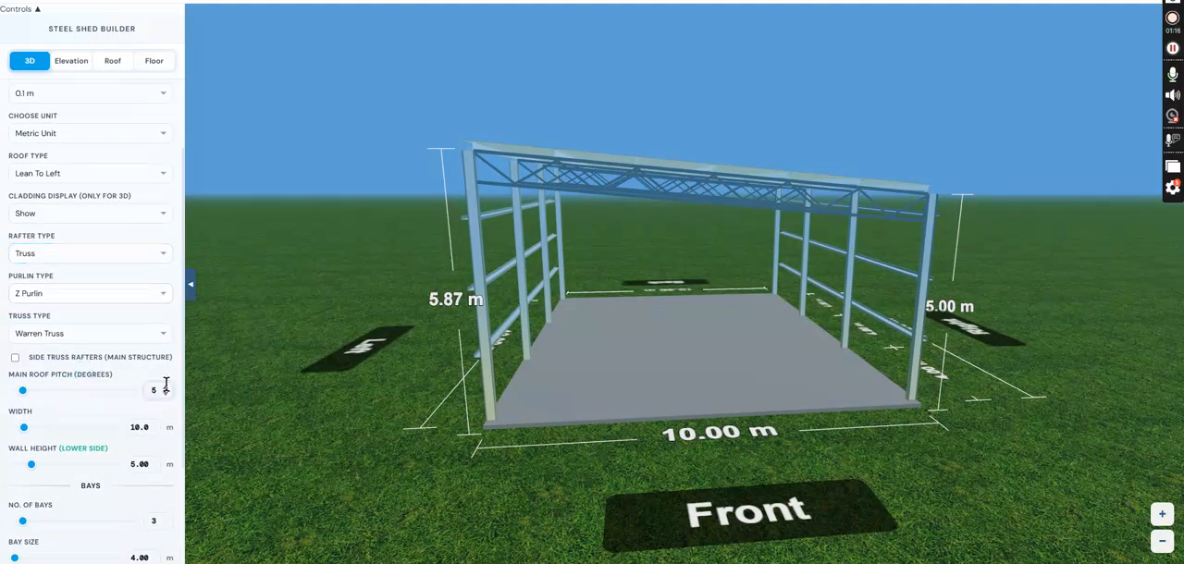
pyautogui.click(168, 389)
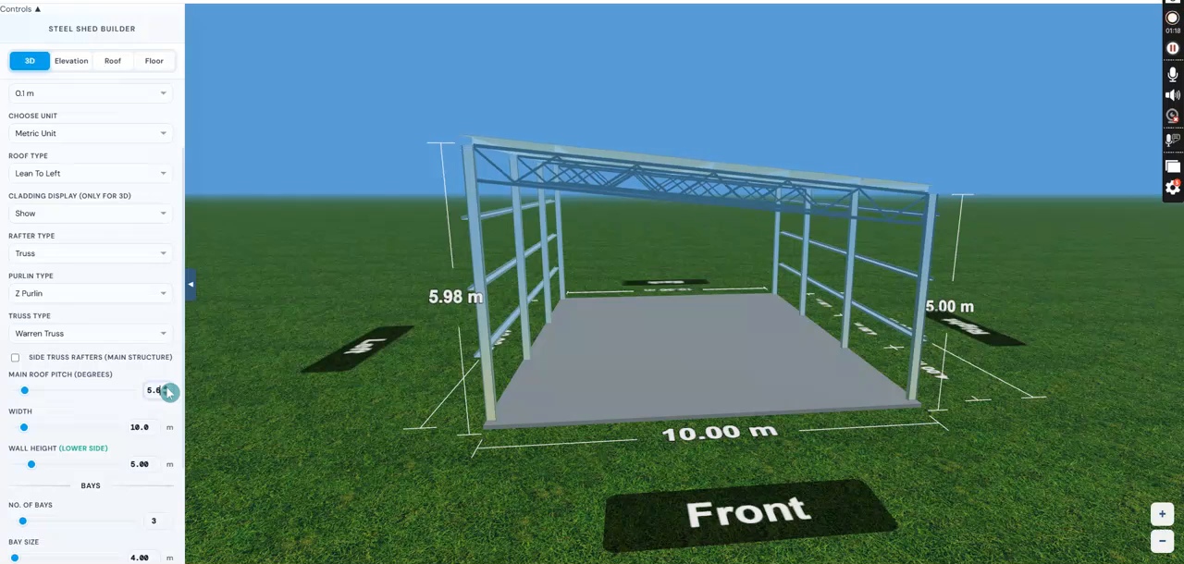
pyautogui.click(168, 389)
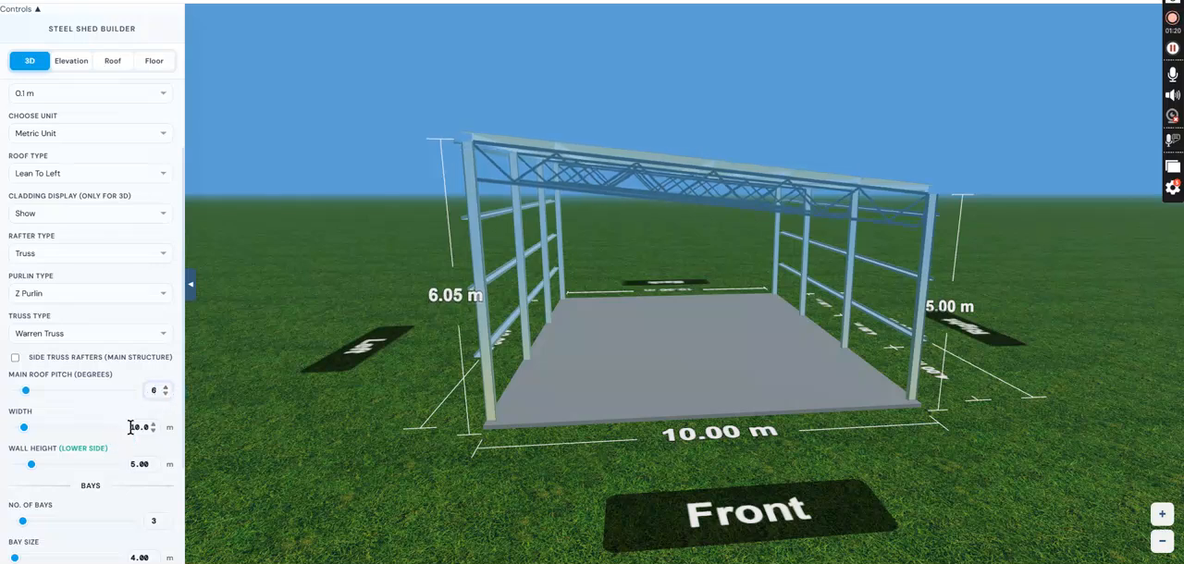
# - Set the shed's width to 18 m
pyautogui.click(33, 428)
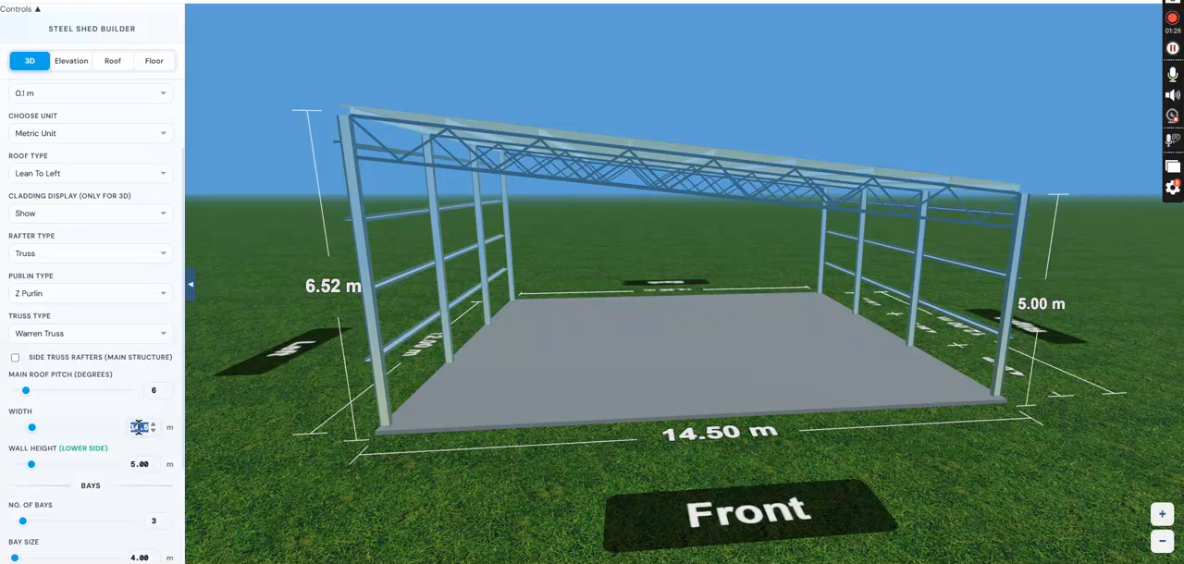
pyautogui.write('18')
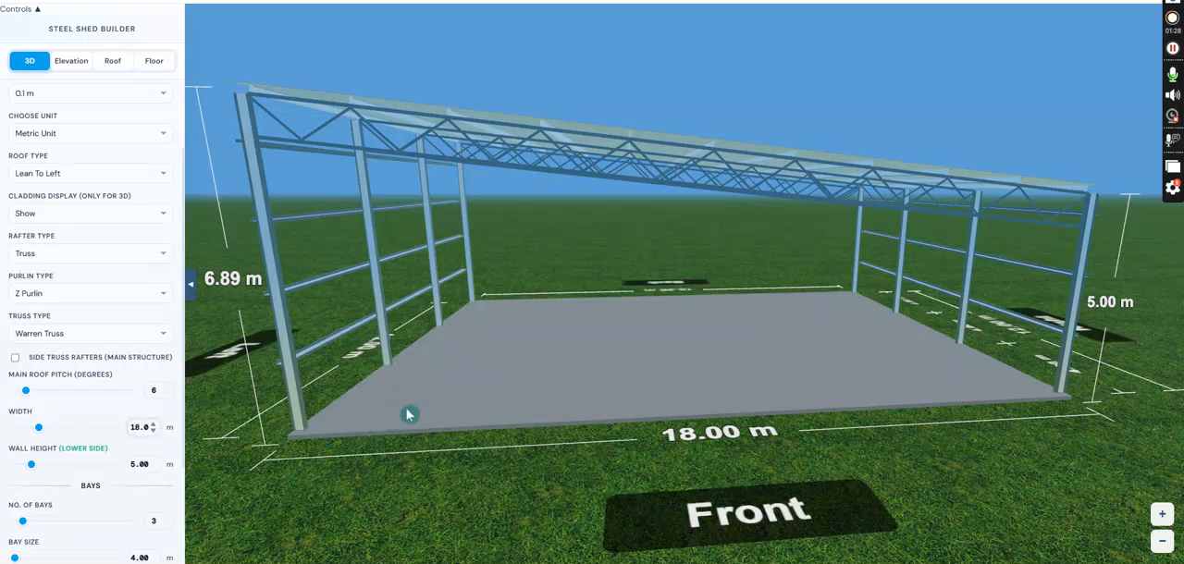
pyautogui.scroll(-5, 470, 369)
pyautogui.moveTo(487, 369); pyautogui.dragTo(508, 367)
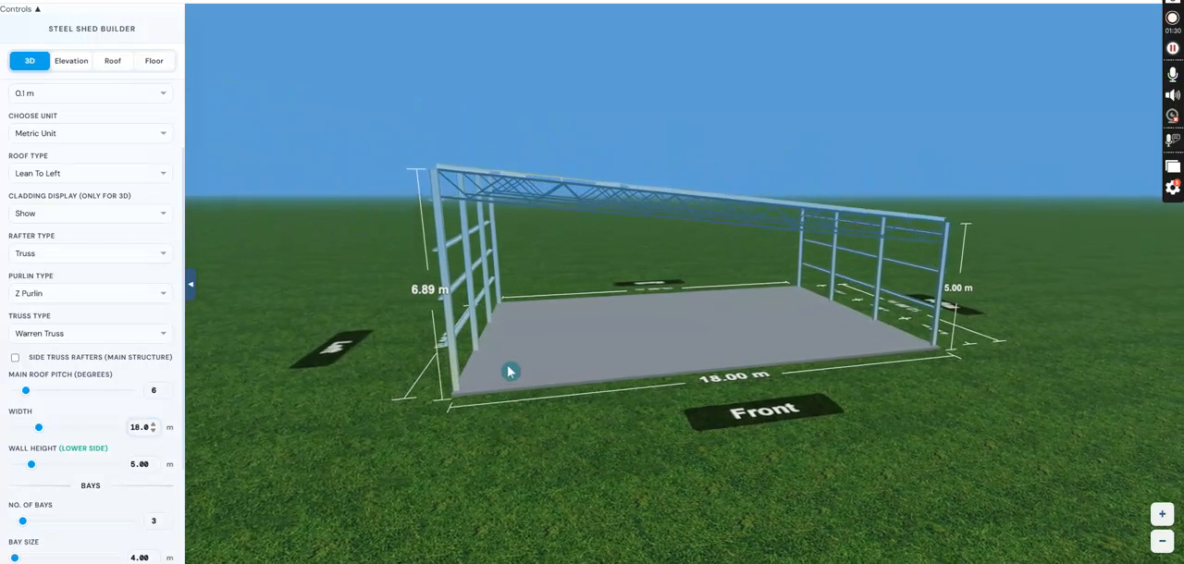
# - Set the number of bays to 5
pyautogui.scroll(-3, 90, 484)
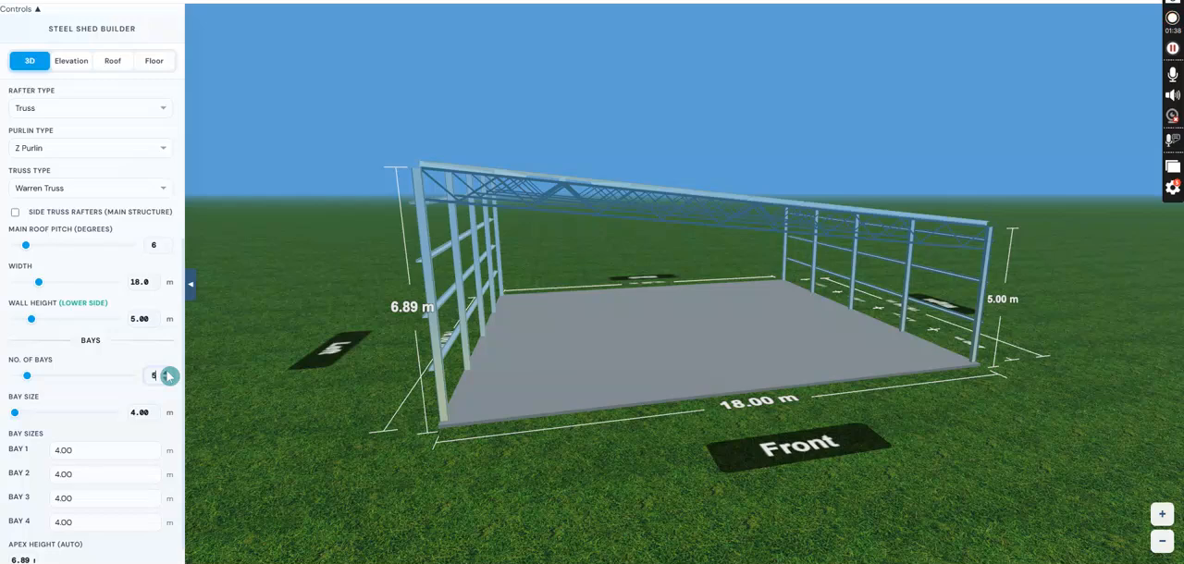
pyautogui.click(169, 373)
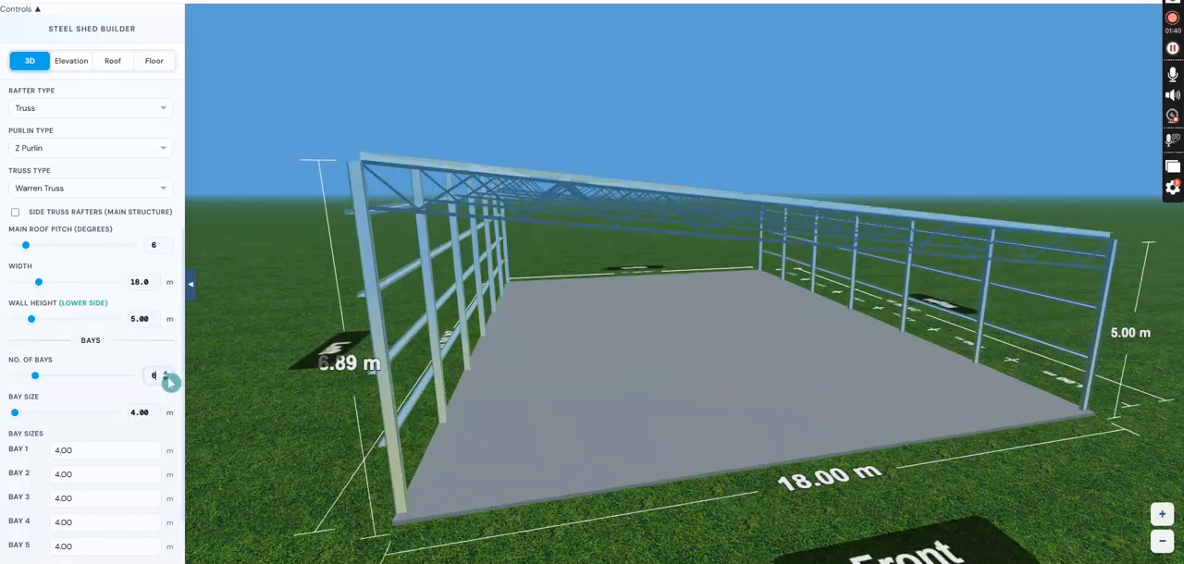
pyautogui.click(168, 379)
pyautogui.moveTo(619, 415); pyautogui.dragTo(560, 417)
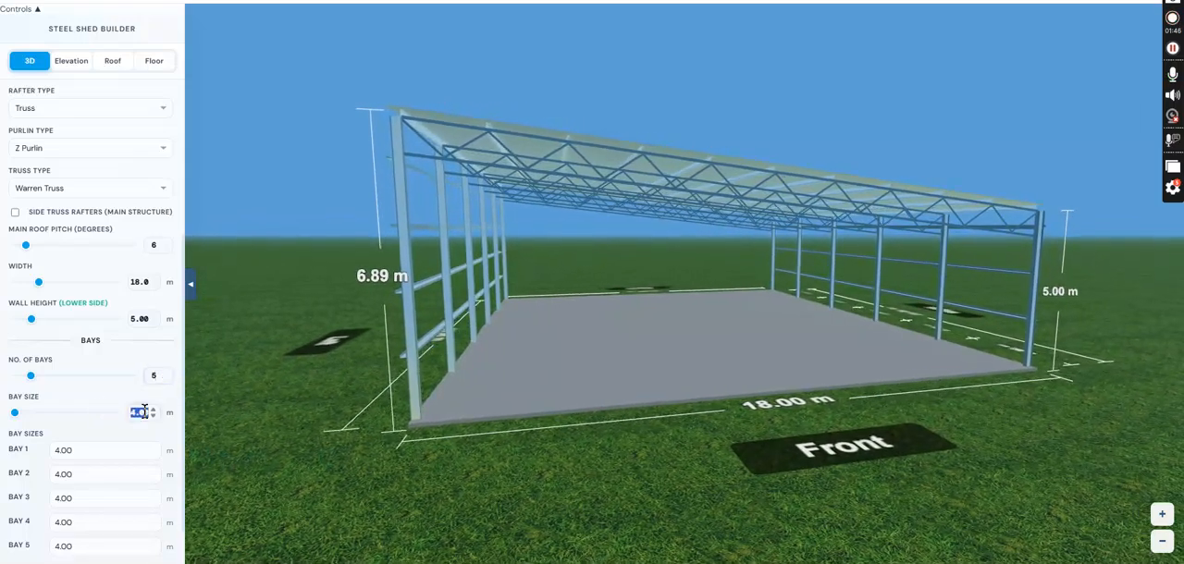
# - Set the general bay size to 6 m
pyautogui.write('6')
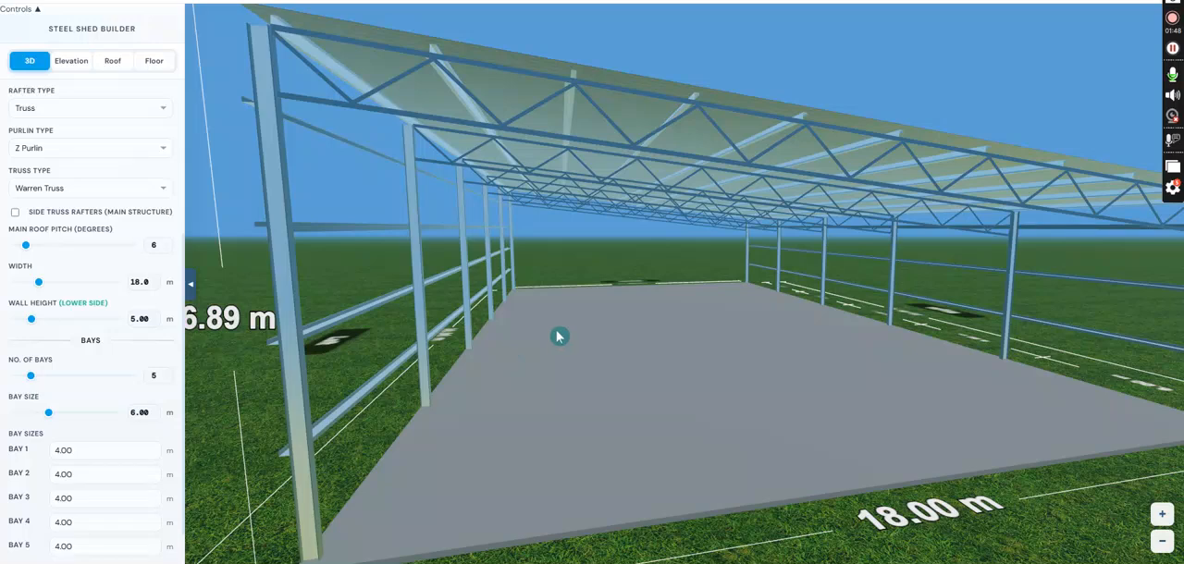
pyautogui.scroll(-5, 560, 336)
pyautogui.moveTo(629, 365)
pyautogui.mouseDown()
pyautogui.moveTo(660, 365)
pyautogui.moveTo(626, 364)
pyautogui.mouseUp()
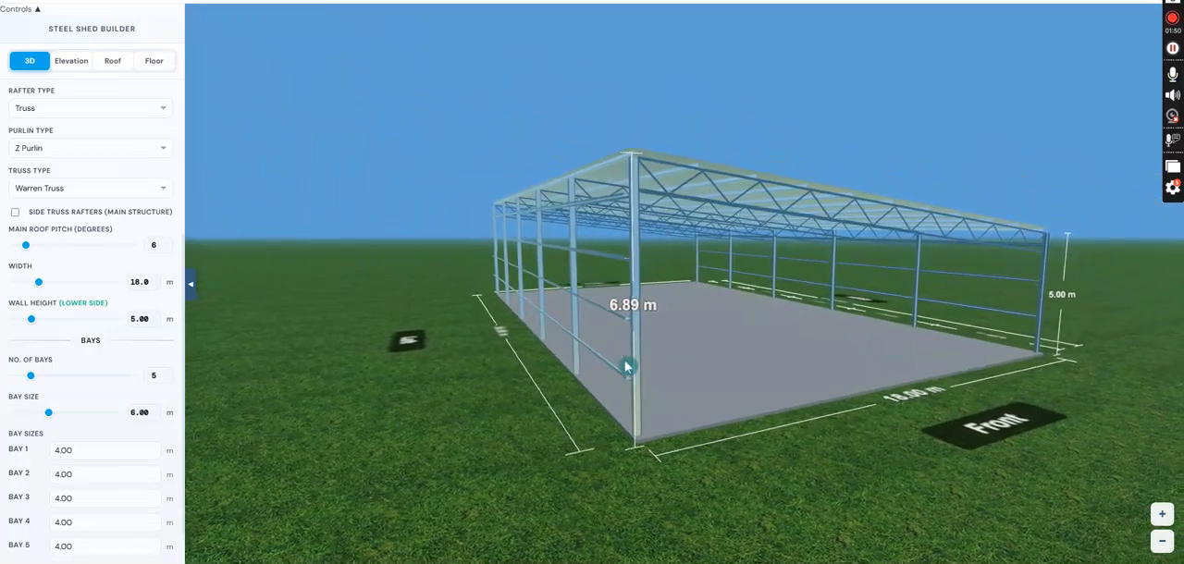
pyautogui.scroll(5, 79, 267)
# - In the column settings, enable internal girts and add center columns with the Full Length scope
pyautogui.click(51, 100)
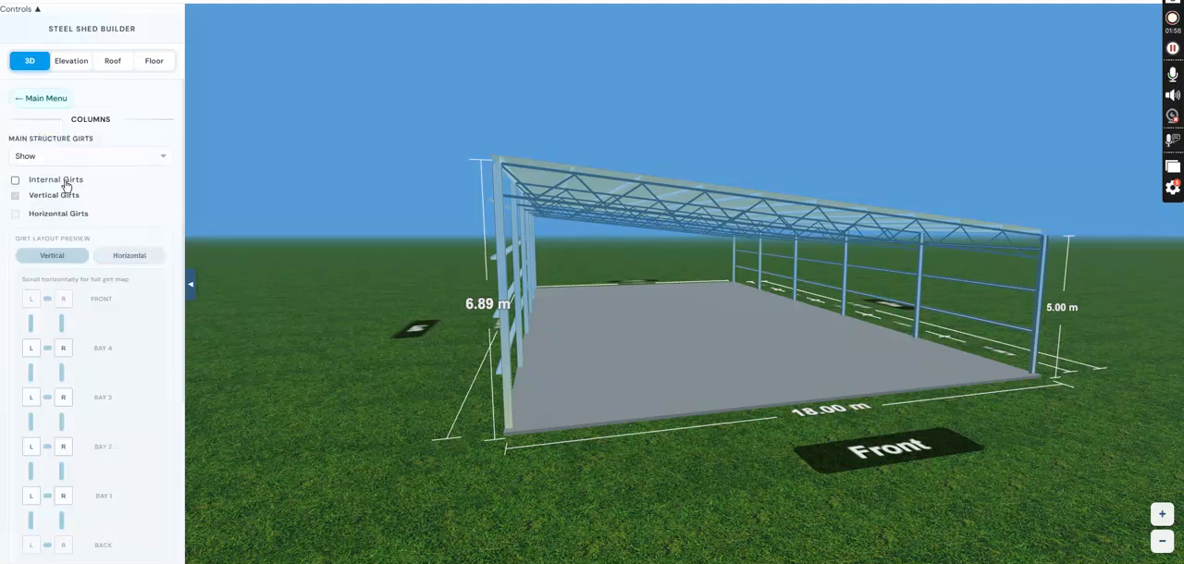
pyautogui.click(65, 185)
pyautogui.scroll(-2, 115, 210)
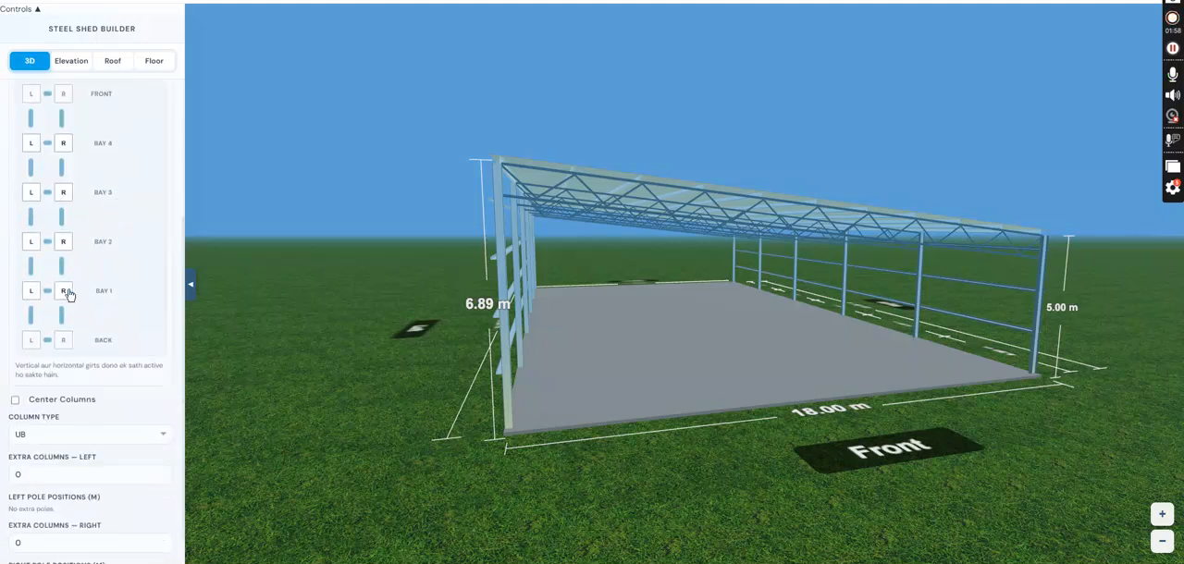
pyautogui.click(16, 400)
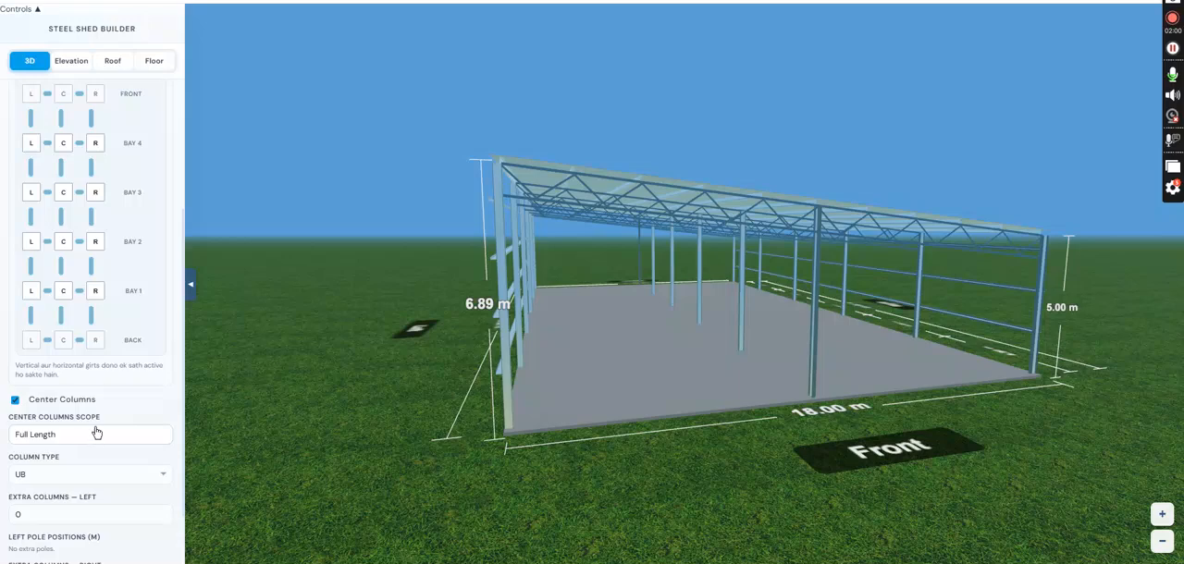
pyautogui.click(110, 434)
pyautogui.click(111, 431)
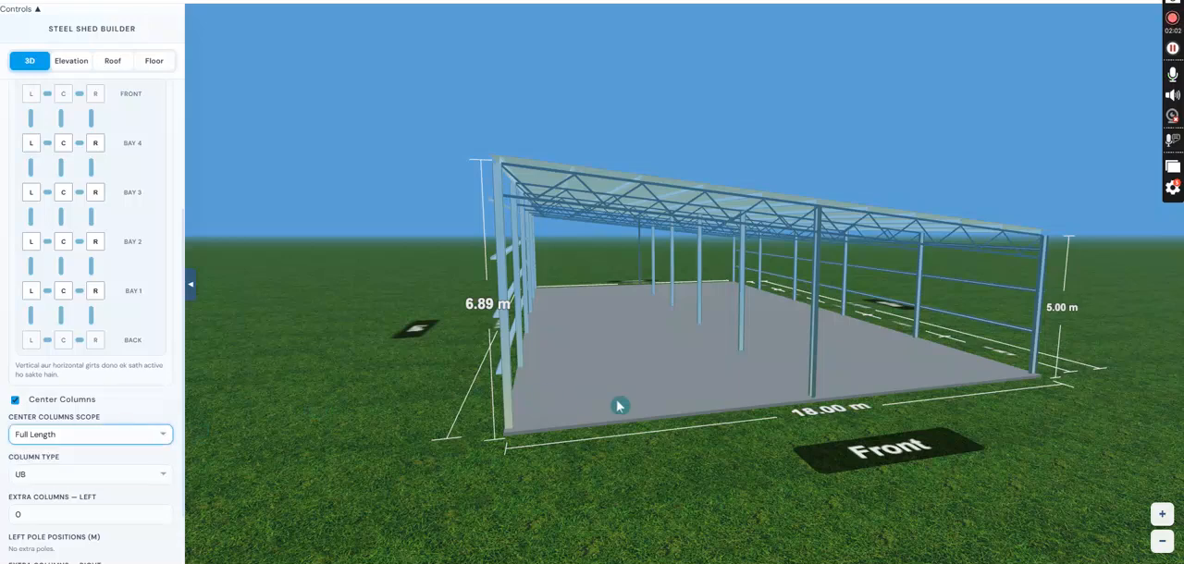
# - Try the SHS column type on the shed and return the columns to UB
pyautogui.moveTo(615, 404); pyautogui.dragTo(554, 407)
pyautogui.moveTo(663, 394); pyautogui.dragTo(639, 394)
pyautogui.scroll(5, 604, 412)
pyautogui.moveTo(518, 443); pyautogui.dragTo(542, 442)
pyautogui.scroll(-2, 108, 412)
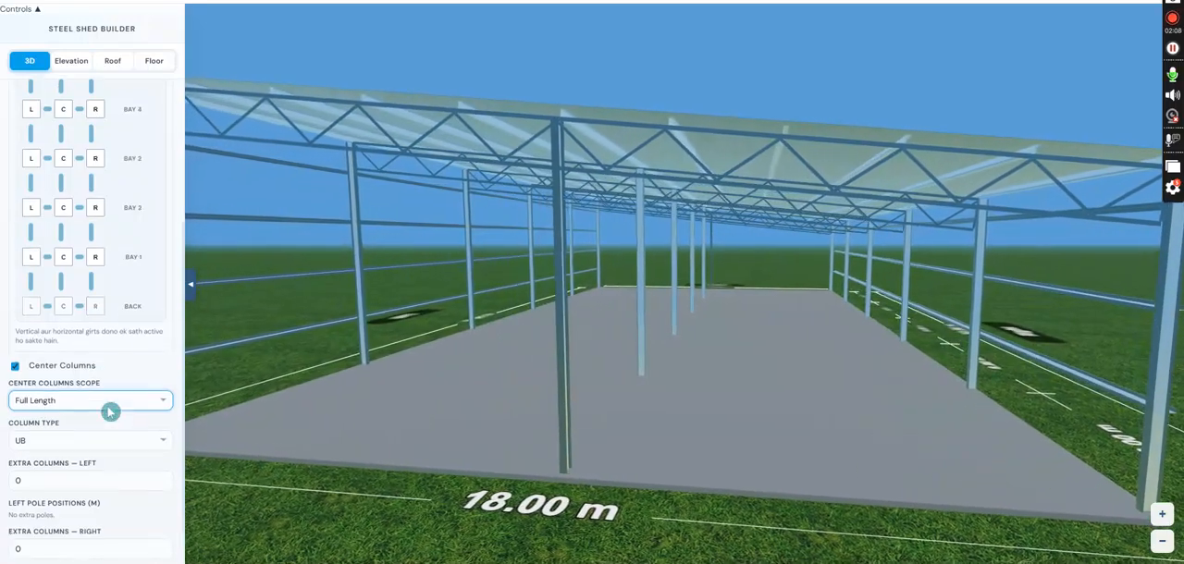
pyautogui.click(100, 400)
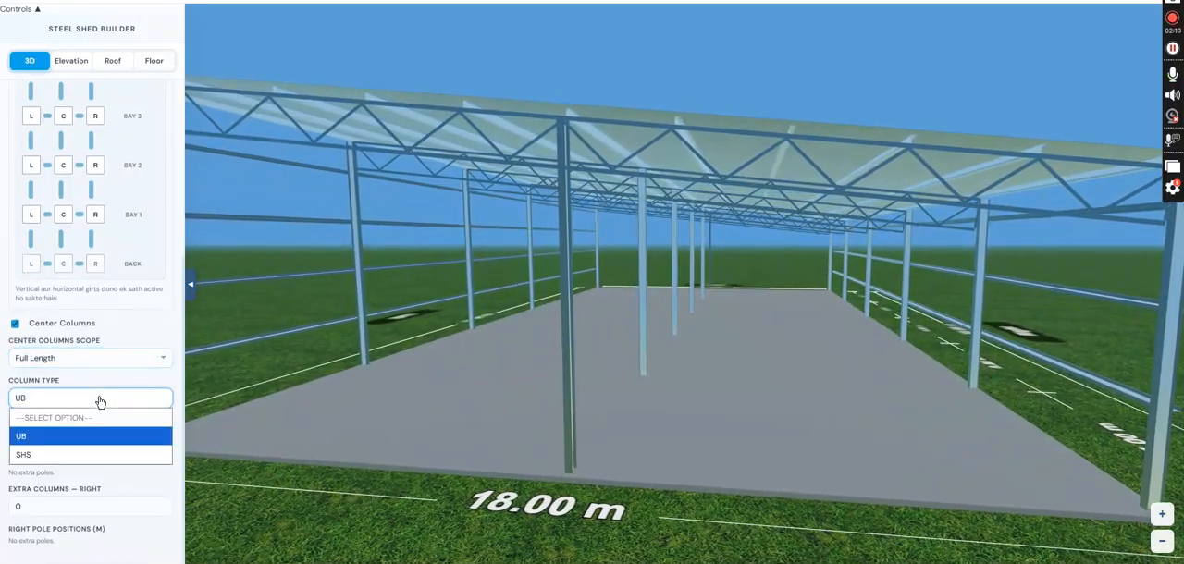
pyautogui.click(87, 454)
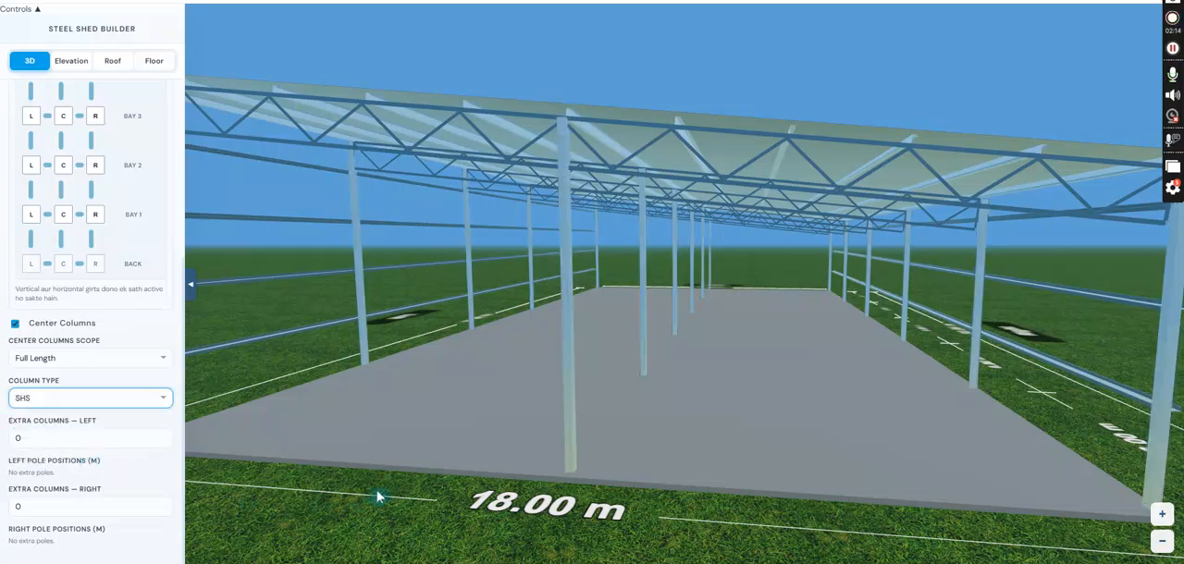
pyautogui.moveTo(363, 478); pyautogui.dragTo(457, 489)
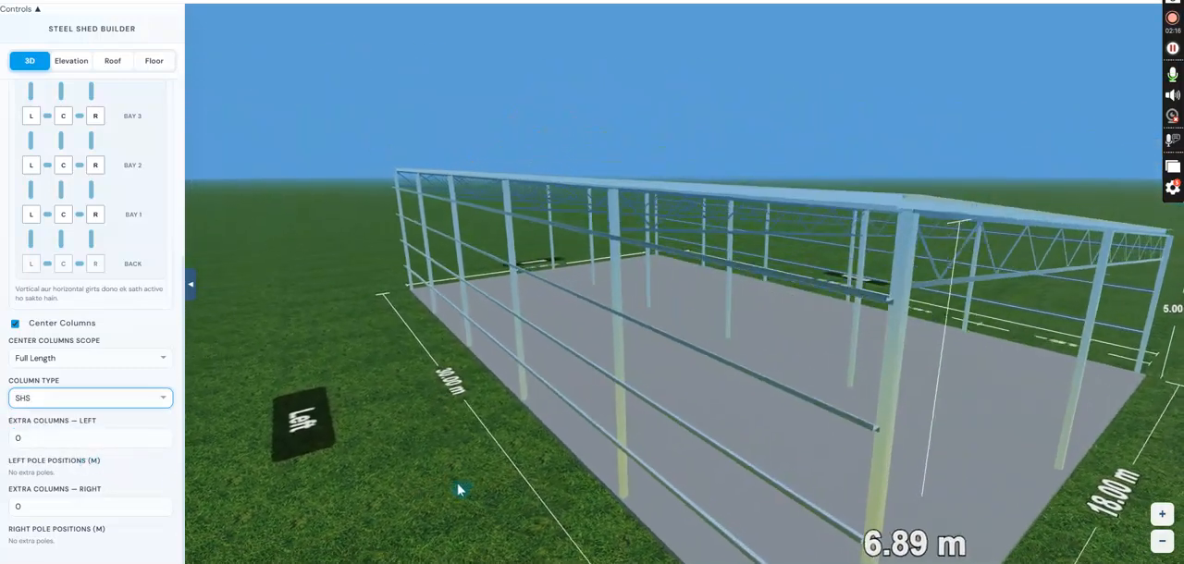
pyautogui.click(59, 405)
pyautogui.click(77, 432)
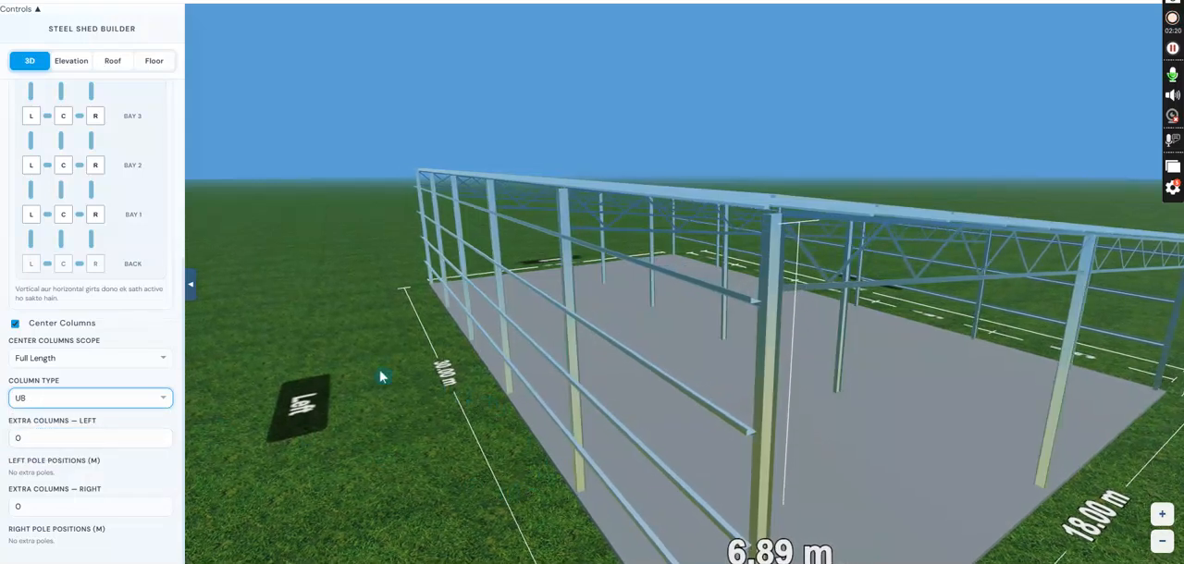
pyautogui.scroll(-3, 560, 383)
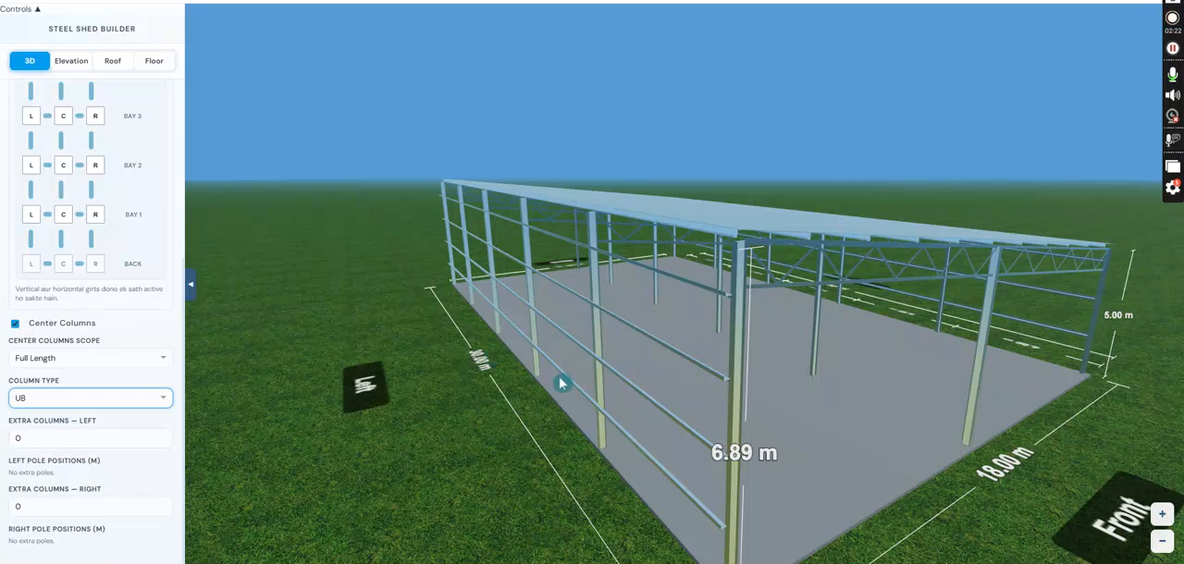
pyautogui.moveTo(562, 383); pyautogui.dragTo(475, 372)
pyautogui.scroll(-5, 478, 368)
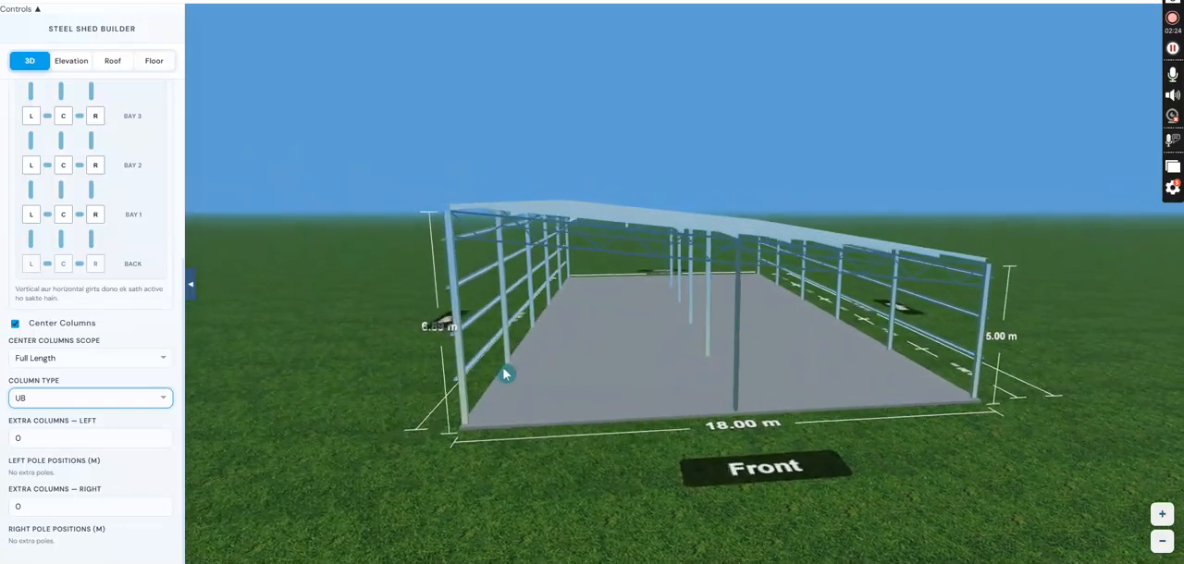
pyautogui.scroll(3, 25, 229)
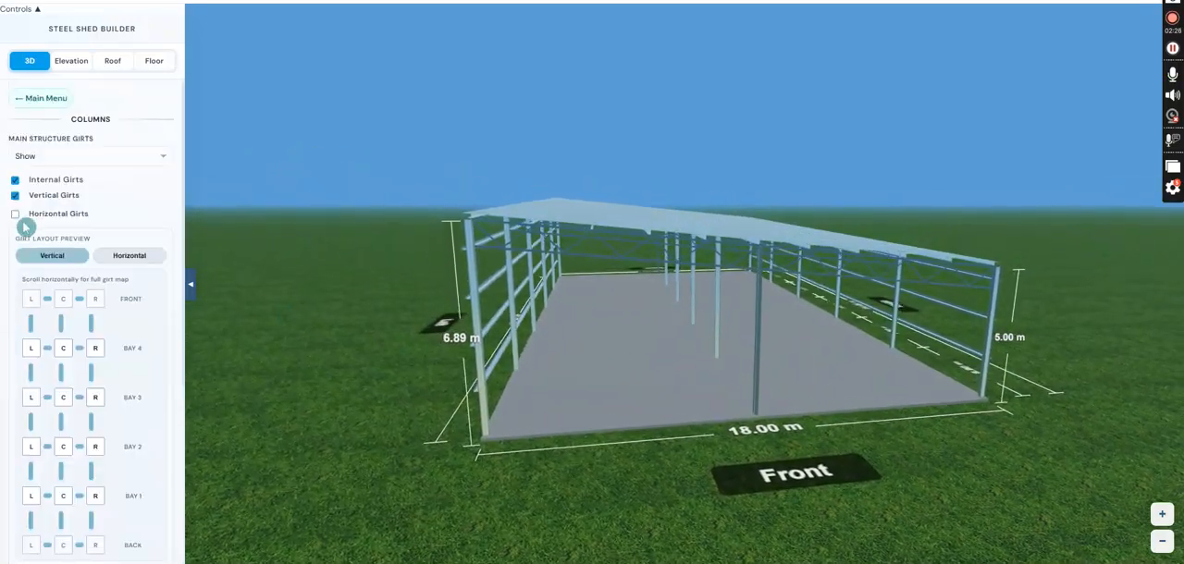
# - Add walls to the shed's back, the right side of bays 1 to 5, and the front
pyautogui.click(39, 98)
pyautogui.click(71, 240)
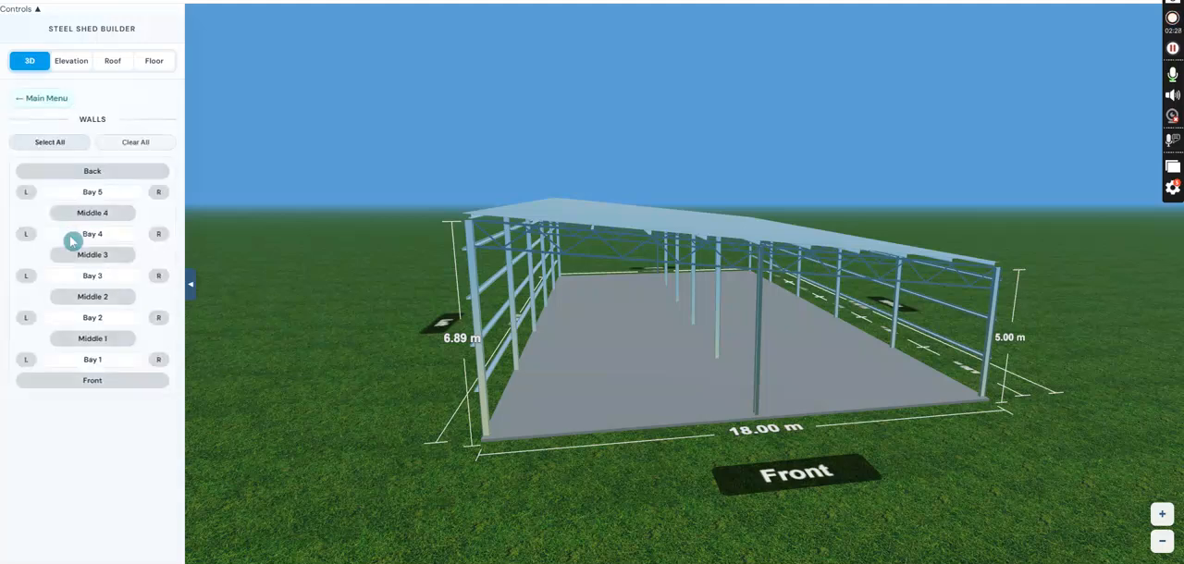
pyautogui.click(93, 172)
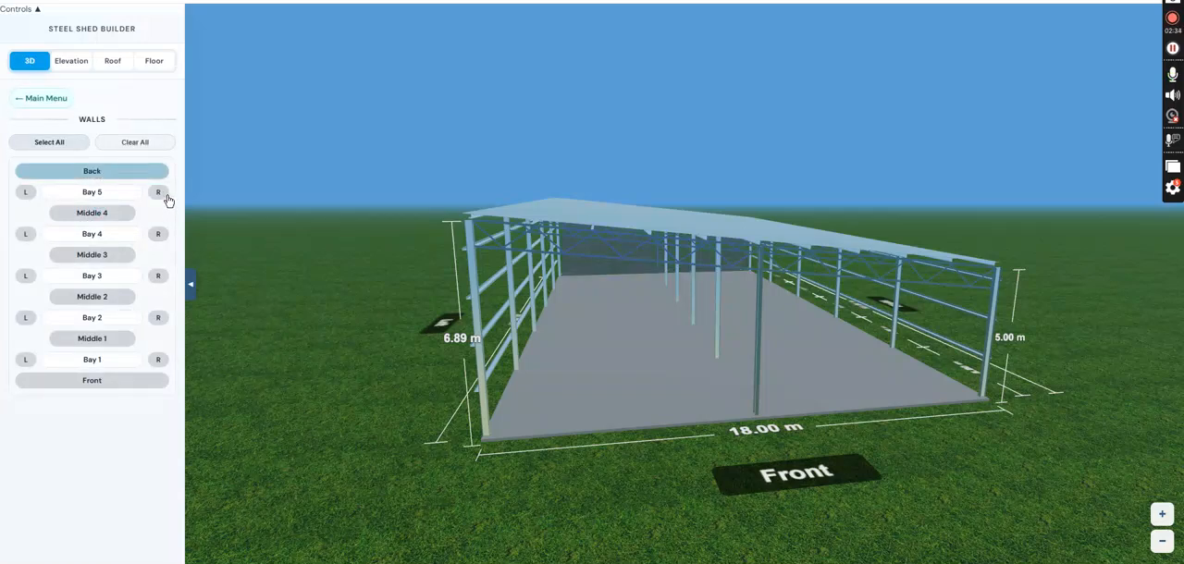
pyautogui.click(159, 233)
pyautogui.click(161, 317)
pyautogui.click(157, 362)
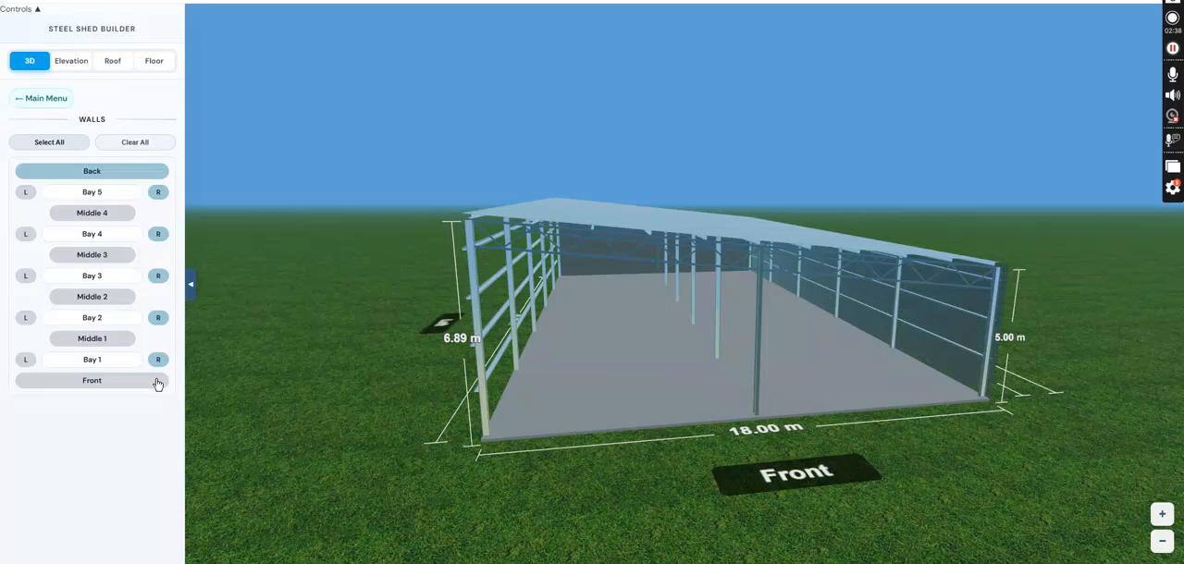
pyautogui.click(156, 383)
pyautogui.moveTo(445, 413); pyautogui.dragTo(650, 428)
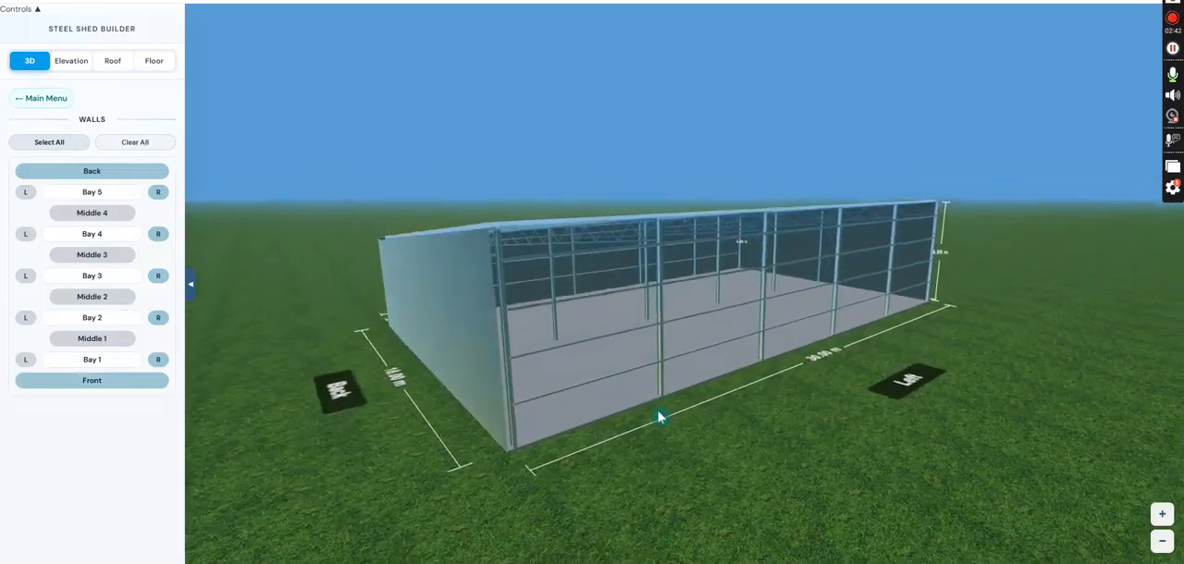
# - In the column settings' vertical girt layout, remove the left-side girts from all five bays between front and back
pyautogui.click(41, 98)
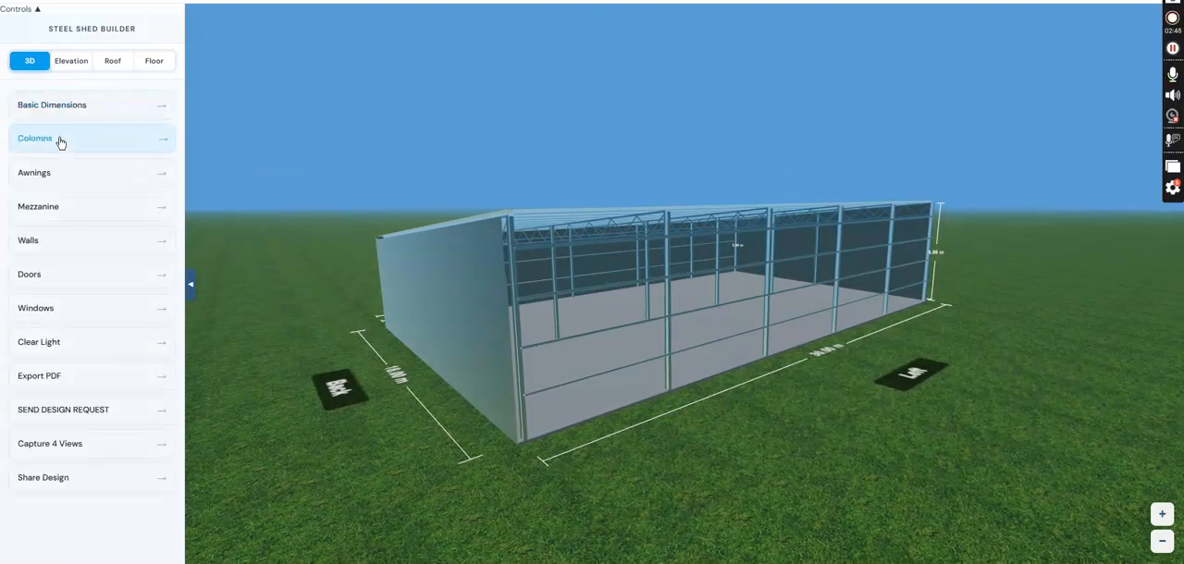
pyautogui.click(61, 141)
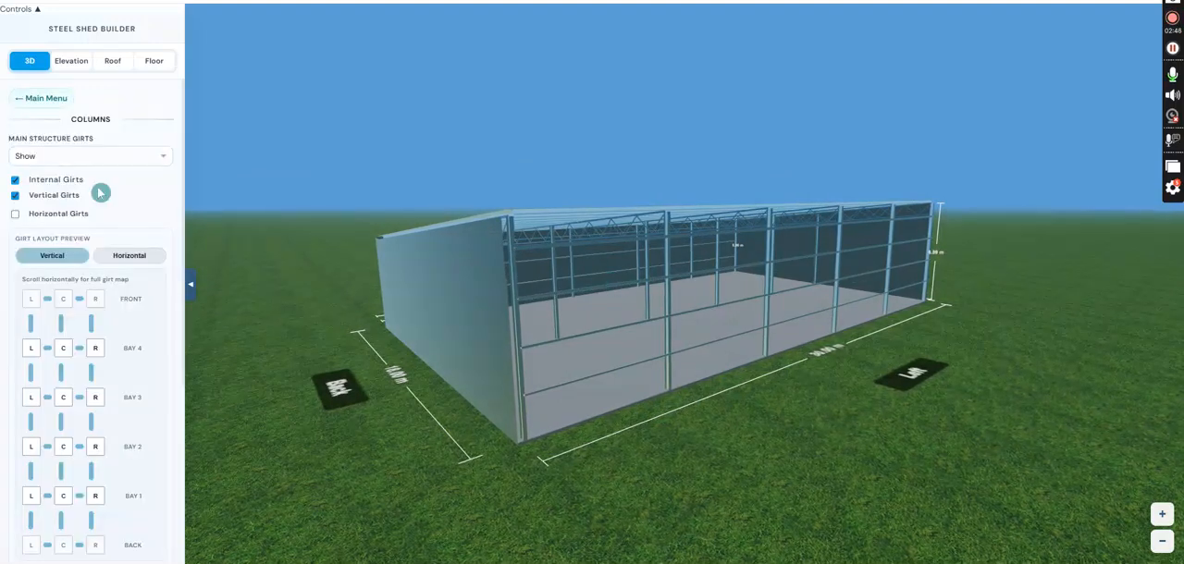
pyautogui.scroll(-3, 95, 202)
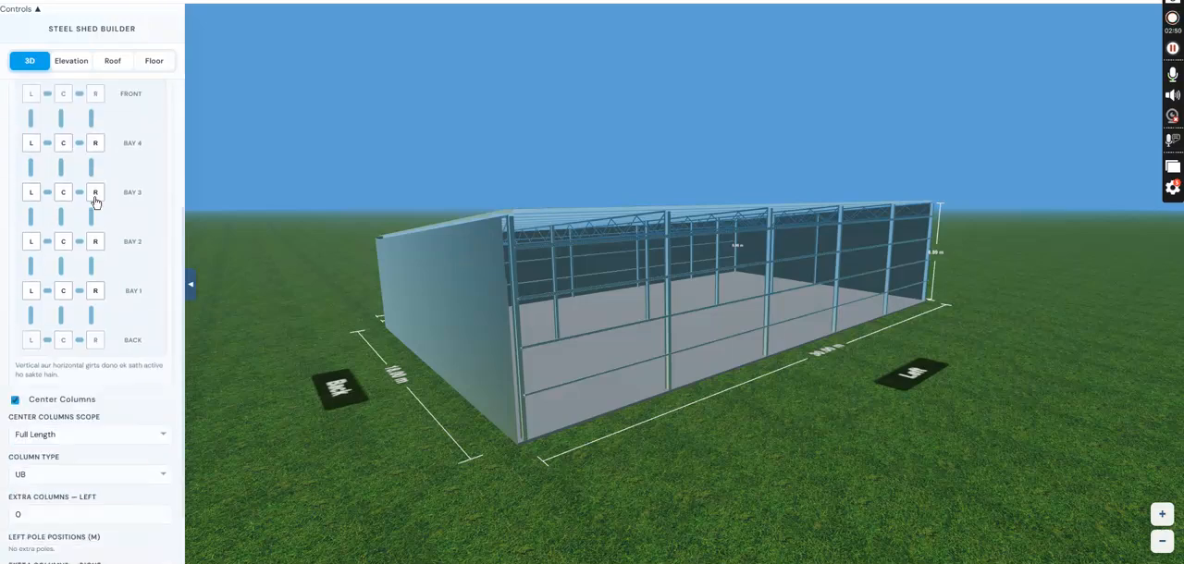
pyautogui.scroll(1, 103, 199)
pyautogui.moveTo(708, 361); pyautogui.dragTo(614, 385)
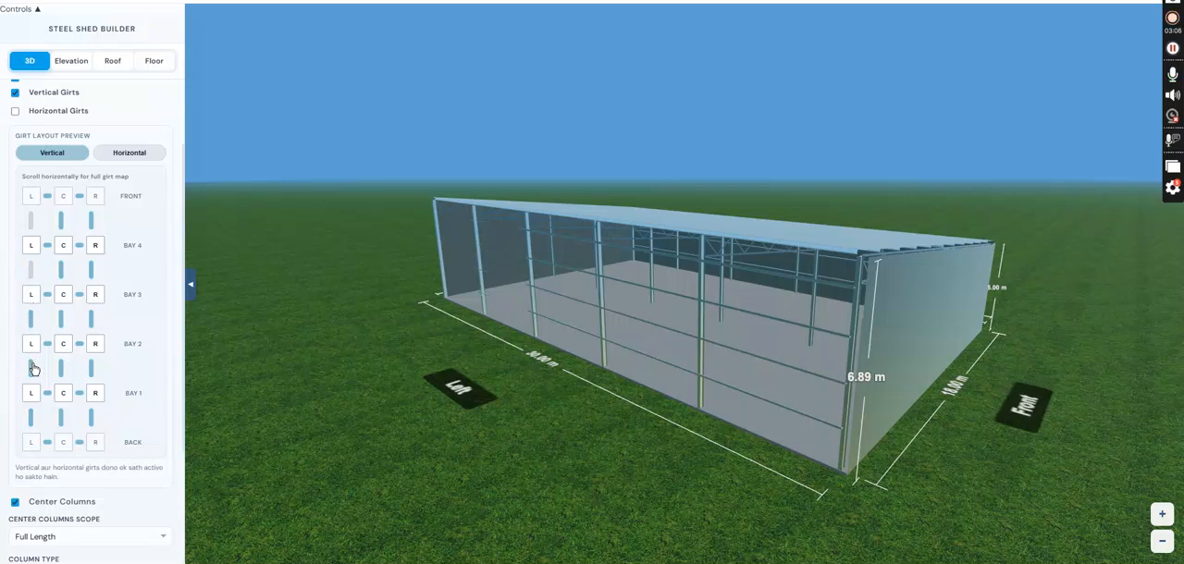
pyautogui.click(31, 422)
pyautogui.scroll(-2, 46, 367)
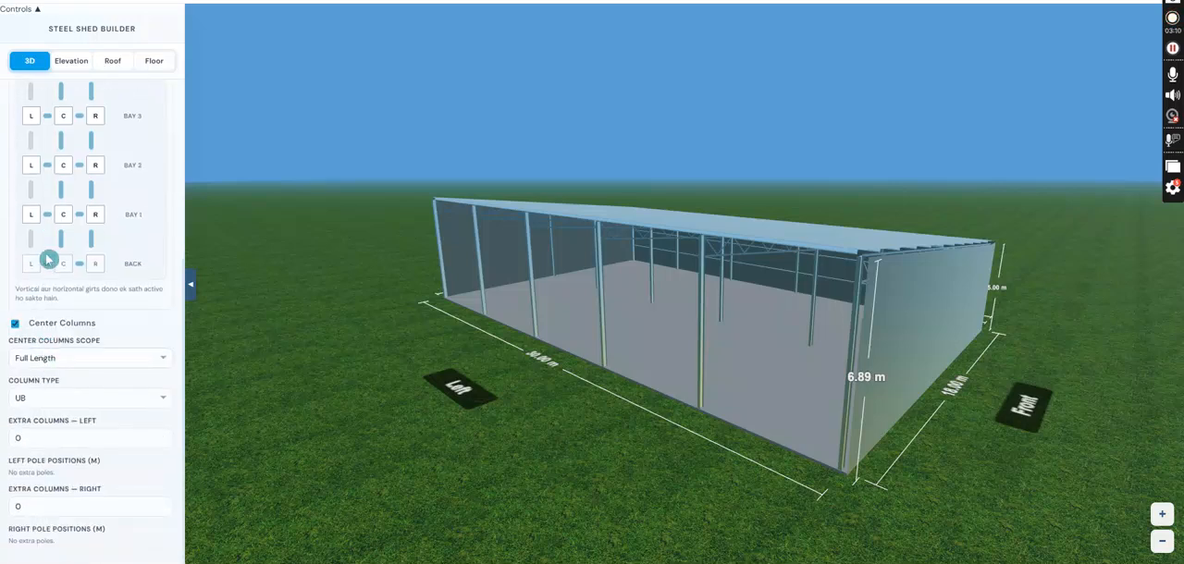
pyautogui.scroll(3, 56, 248)
pyautogui.scroll(-1, 65, 301)
pyautogui.scroll(-1, 64, 300)
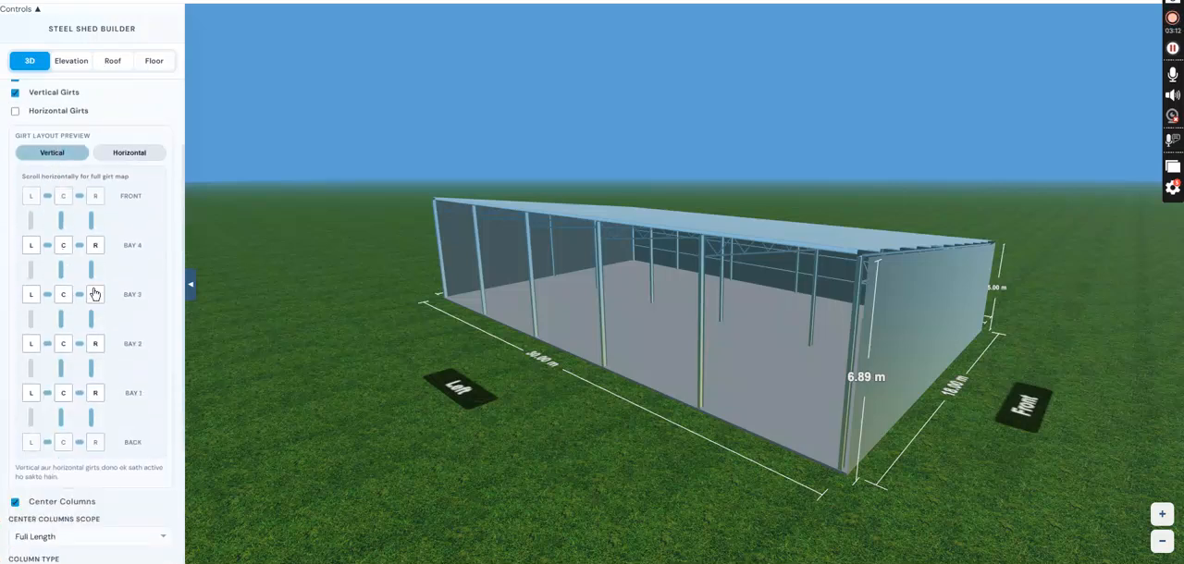
pyautogui.moveTo(444, 329); pyautogui.dragTo(686, 395)
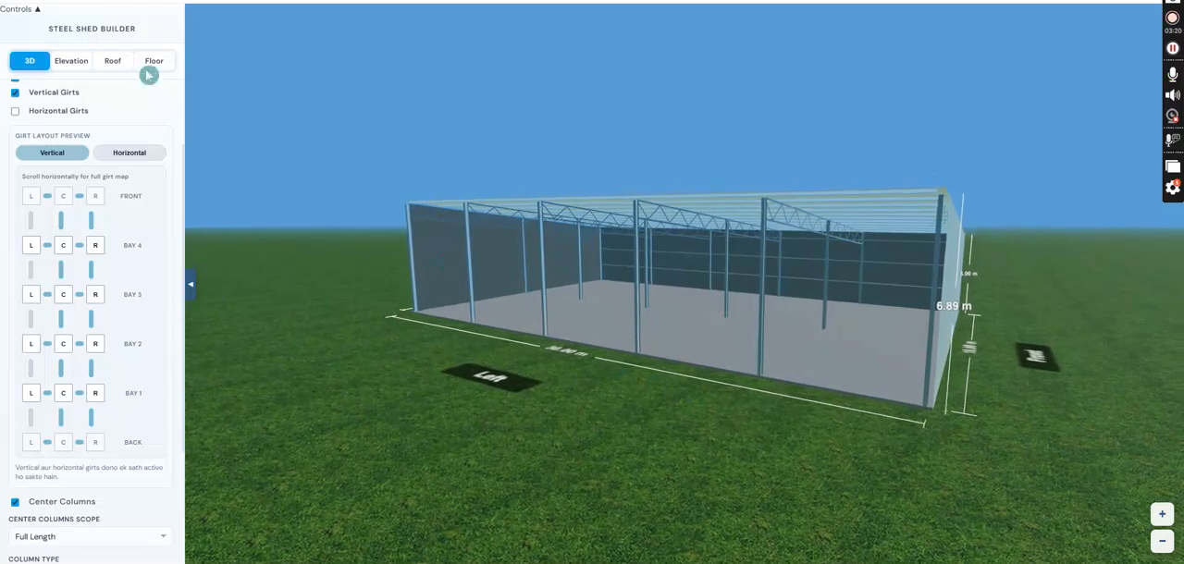